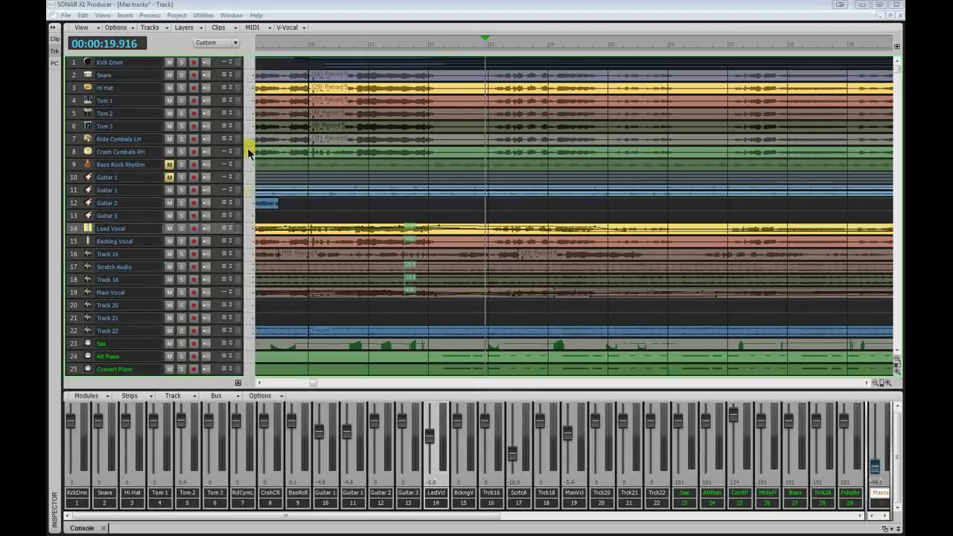
Maximize the Lead Vocal track so its waveform and envelopes fill the Track view.
{"action": "double_click", "coordinate": [88, 229]}
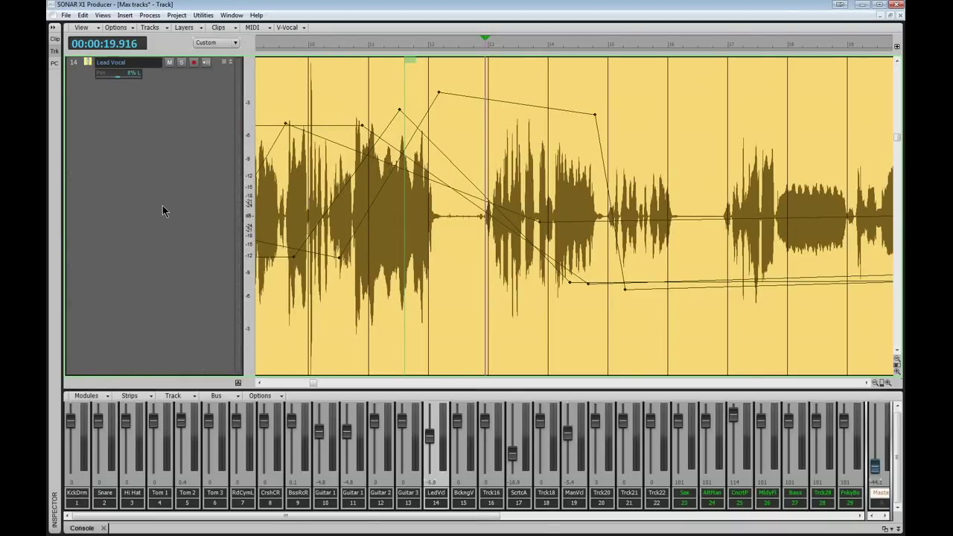
Switch the Lead Vocal track control set from Custom to All.
{"action": "left_click", "coordinate": [237, 46]}
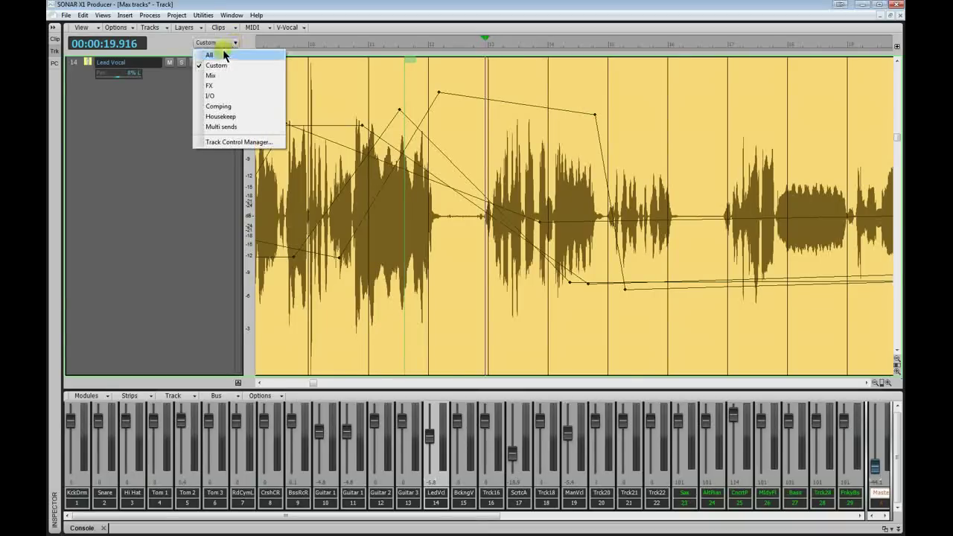
{"action": "left_click", "coordinate": [219, 57]}
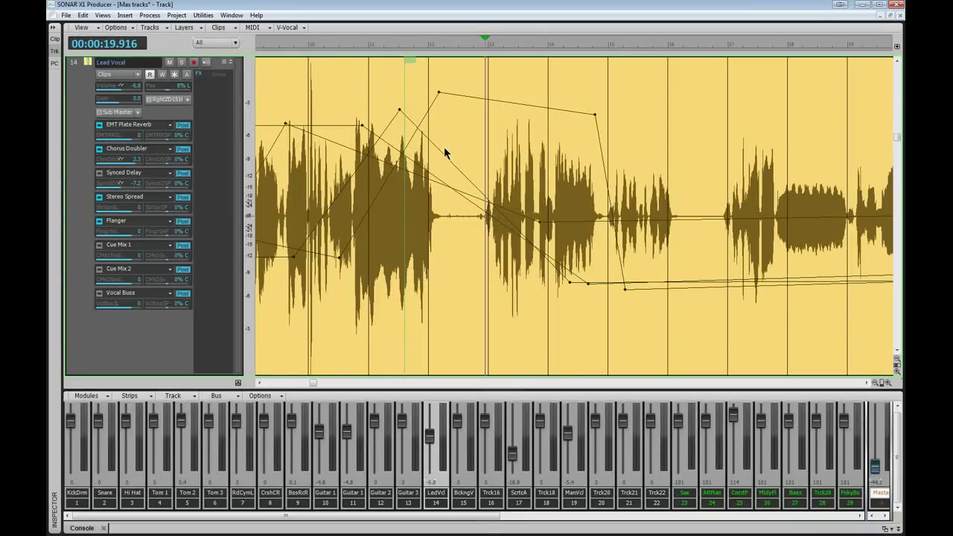
Set the Lead Vocal edit filter to the Synced Delay Send Level automation envelope.
{"action": "left_click", "coordinate": [137, 73]}
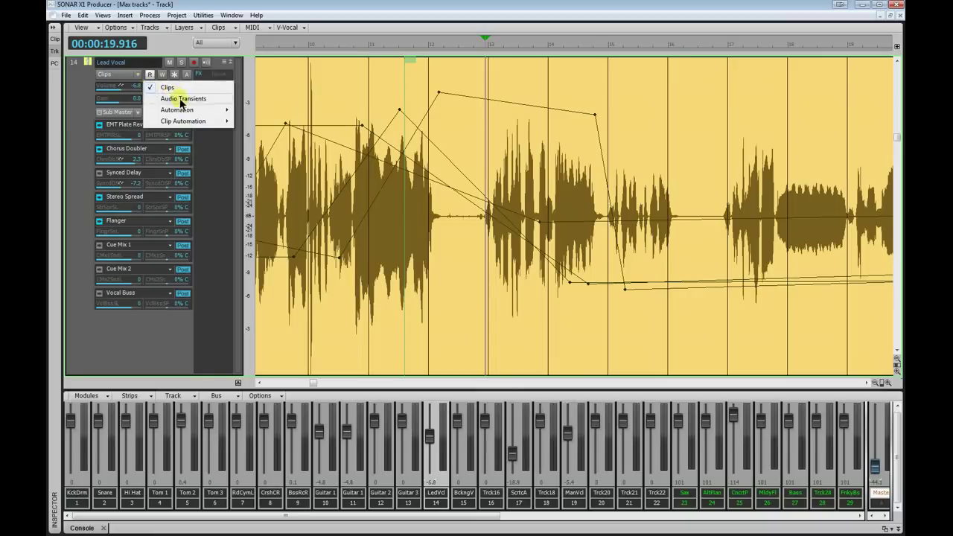
{"action": "left_click", "coordinate": [182, 99]}
{"action": "left_click", "coordinate": [137, 74]}
{"action": "mouse_move", "coordinate": [168, 111]}
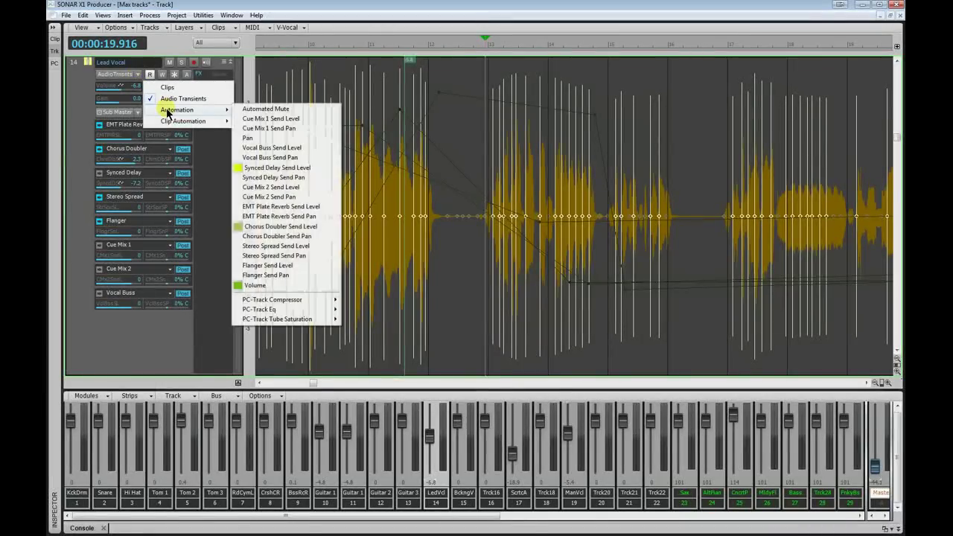
{"action": "left_click", "coordinate": [283, 168]}
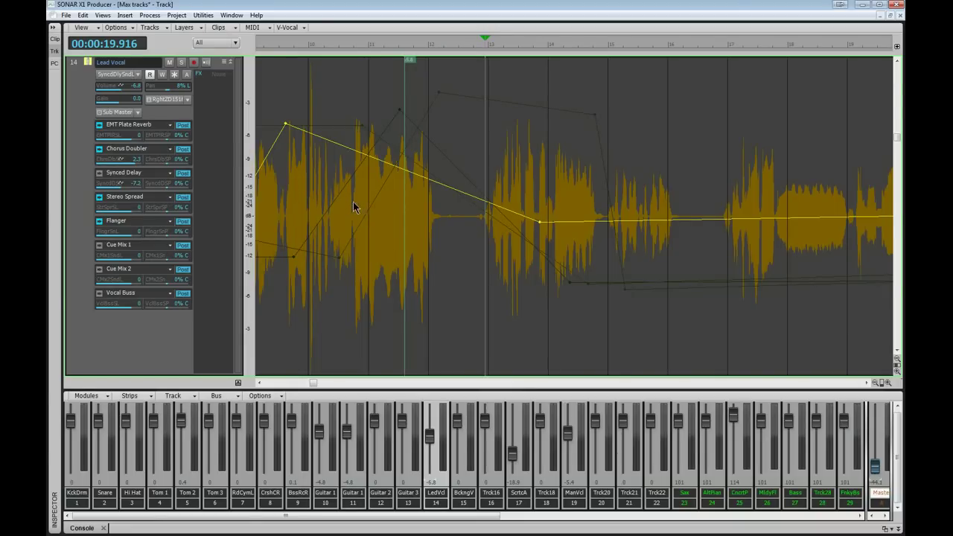
Set the Lead Vocal edit filter back to Clips using the Tools HUD.
{"action": "key", "text": "t"}
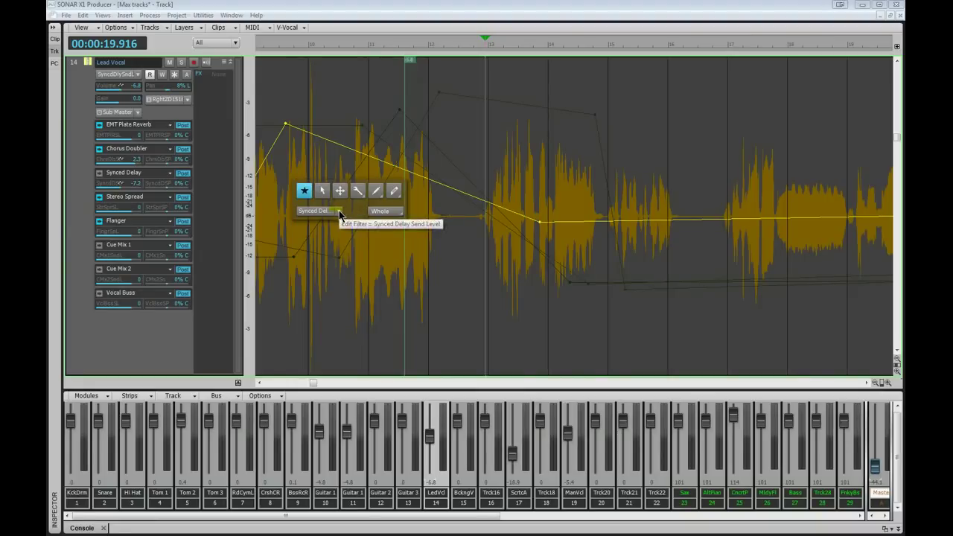
{"action": "left_click", "coordinate": [339, 213]}
{"action": "left_click", "coordinate": [332, 224]}
{"action": "left_click", "coordinate": [332, 224]}
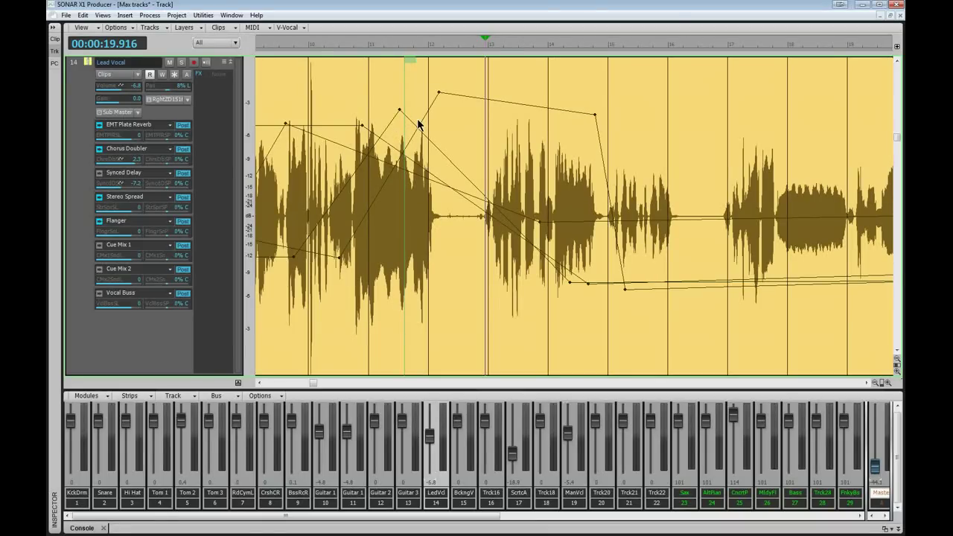
{"action": "left_click", "coordinate": [468, 101]}
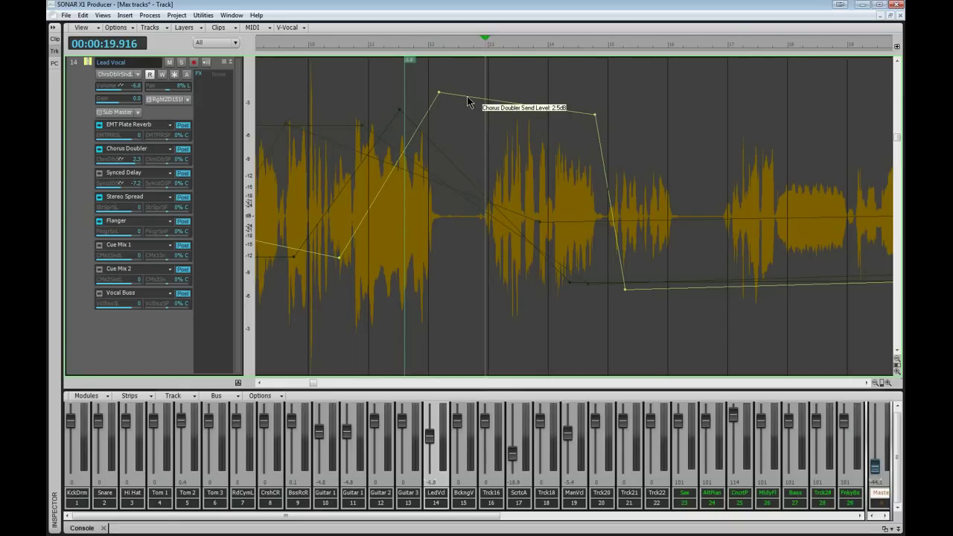
{"action": "left_click", "coordinate": [395, 123]}
{"action": "left_click", "coordinate": [410, 178]}
{"action": "left_click", "coordinate": [550, 261]}
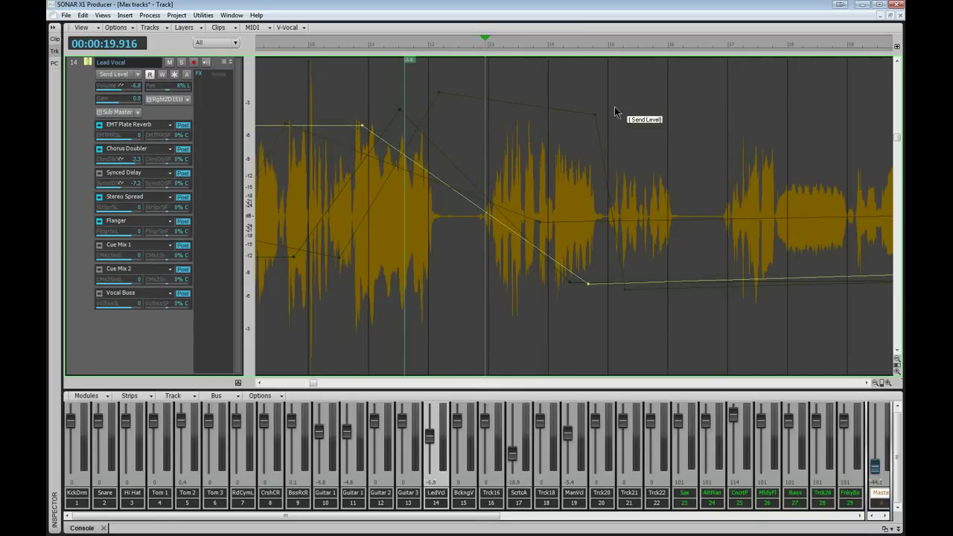
{"action": "left_click", "coordinate": [652, 111]}
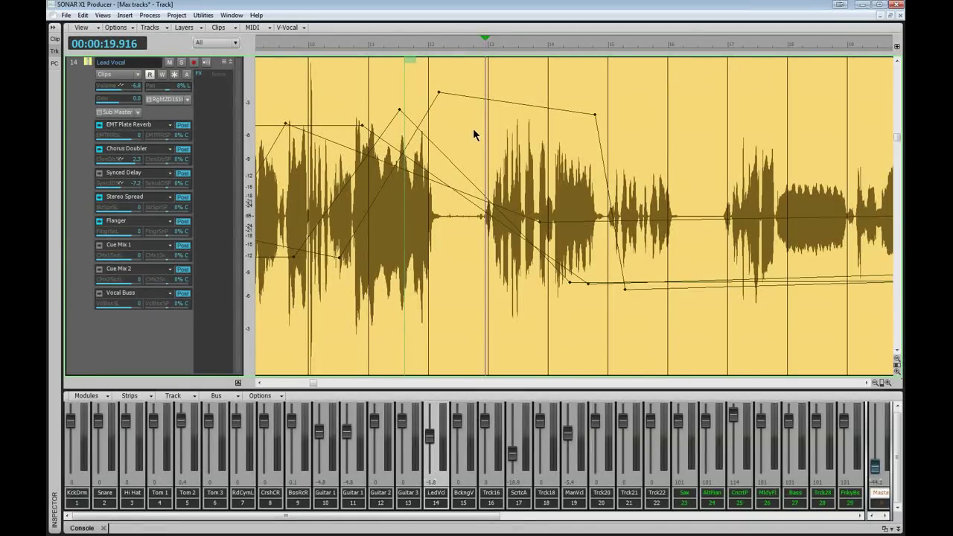
{"action": "left_click", "coordinate": [445, 155]}
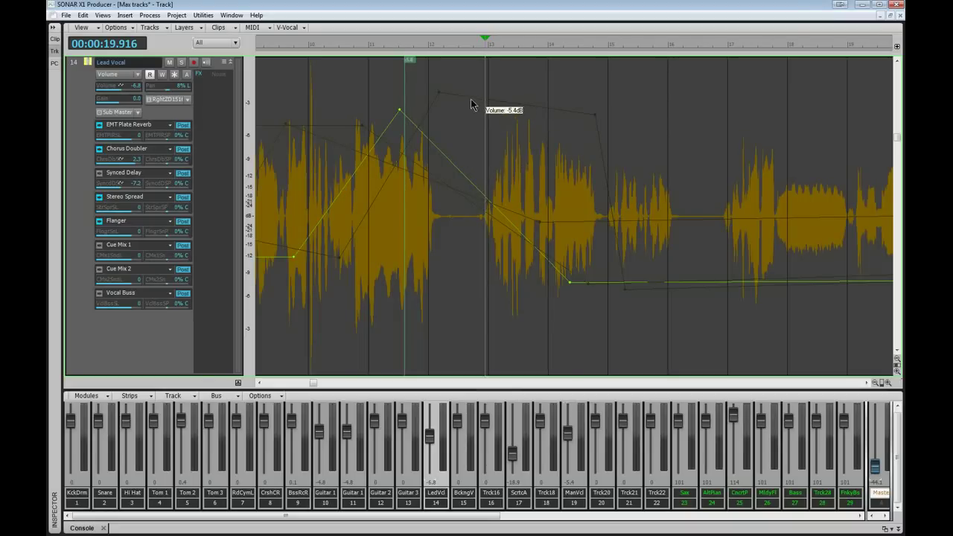
{"action": "left_click", "coordinate": [467, 102]}
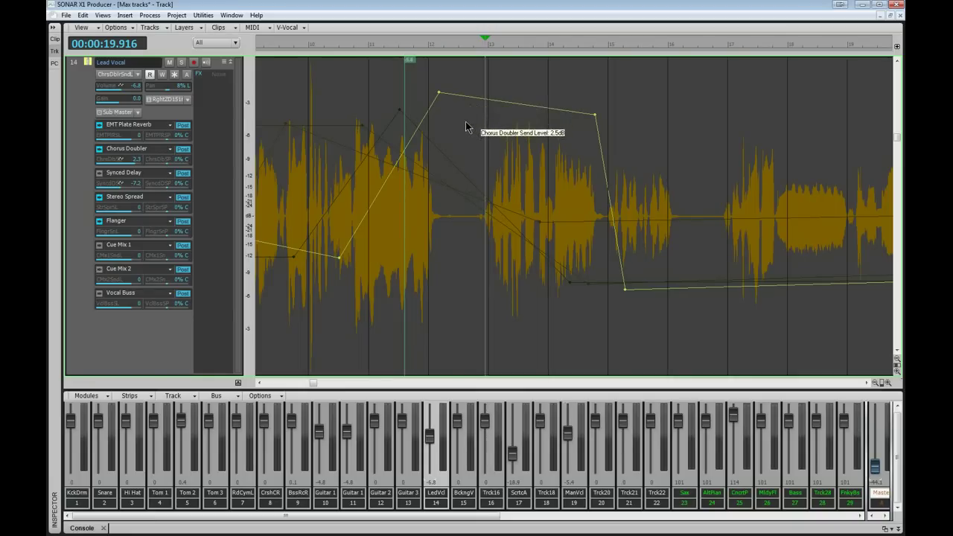
{"action": "key", "text": "ctrl+z"}
{"action": "key", "text": "ctrl+shift+z"}
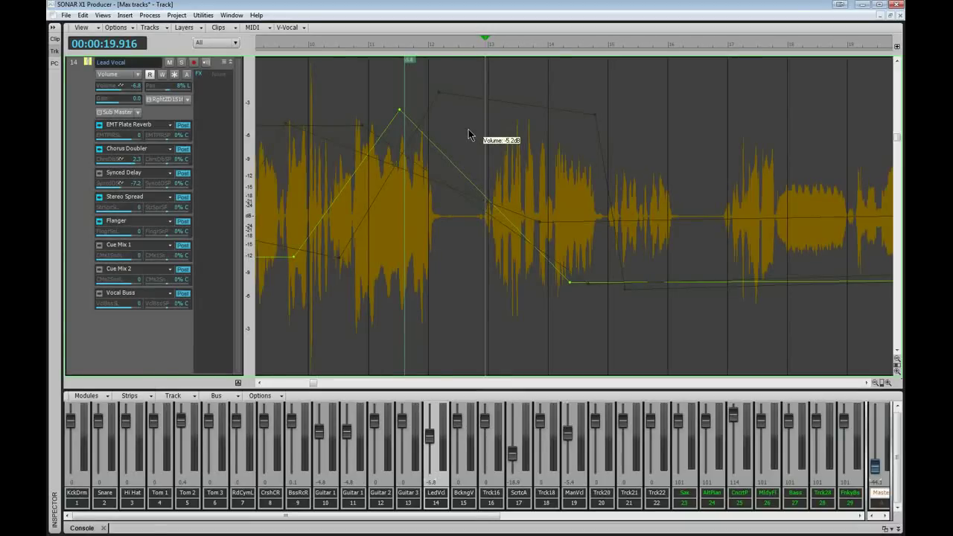
{"action": "left_click", "coordinate": [644, 109]}
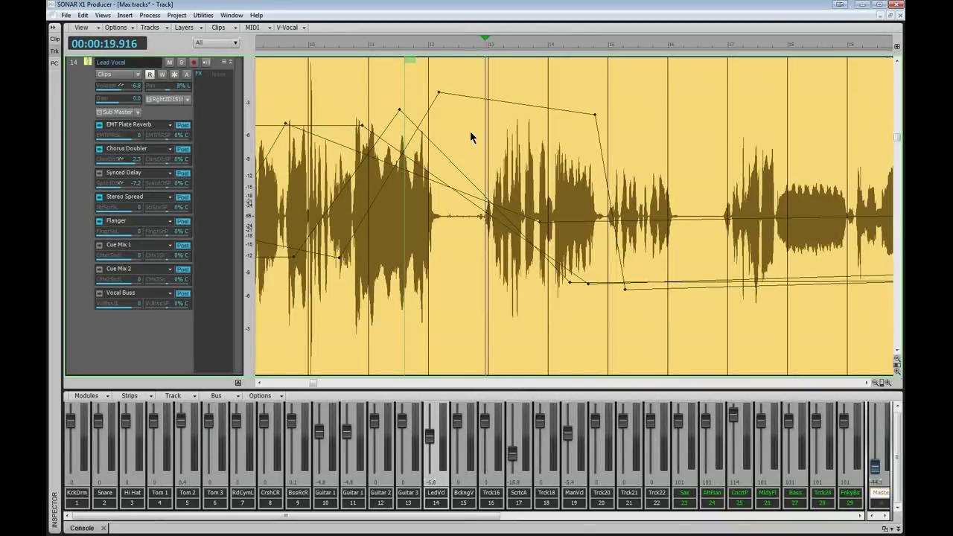
Set the Lead Vocal edit filter to the Pan automation envelope via the Tools HUD.
{"action": "key", "text": "t"}
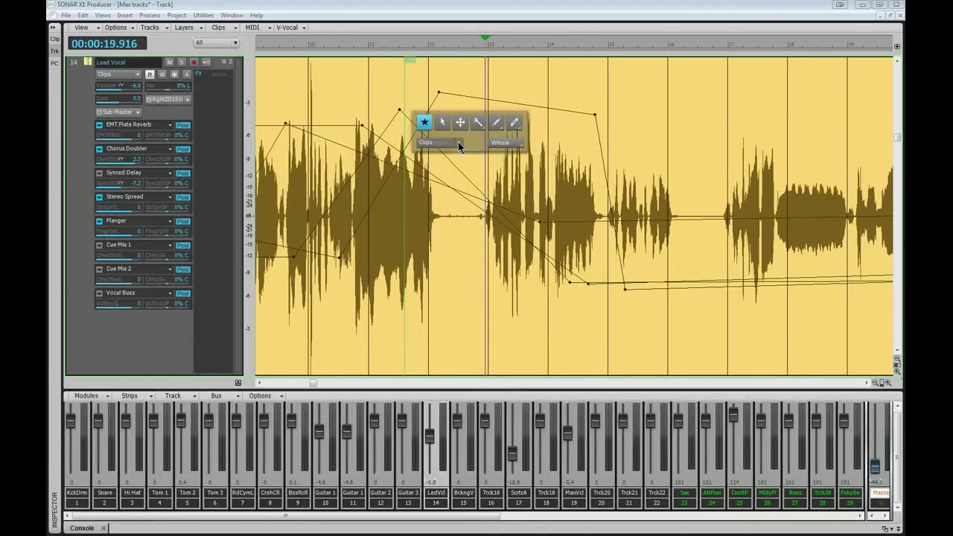
{"action": "left_click", "coordinate": [457, 142]}
{"action": "mouse_move", "coordinate": [451, 180]}
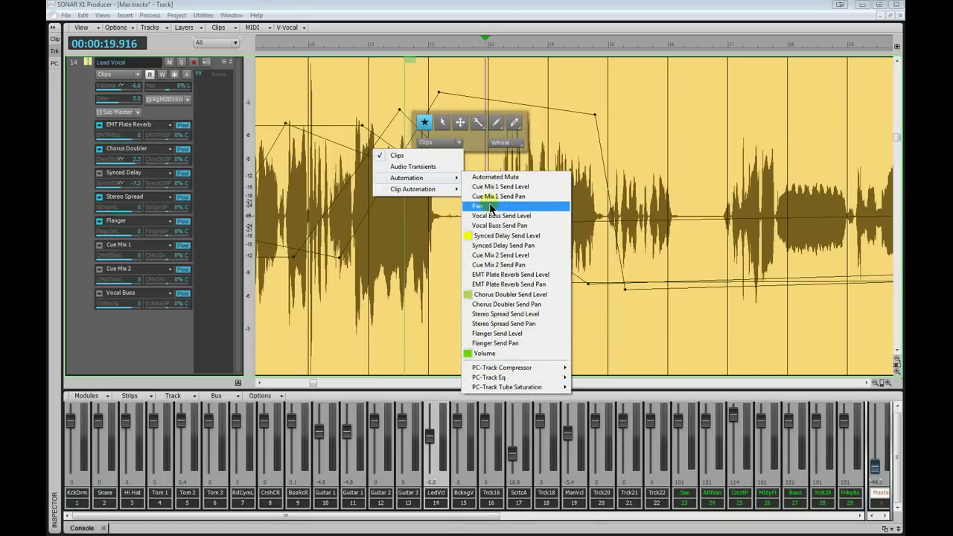
{"action": "left_click", "coordinate": [491, 209]}
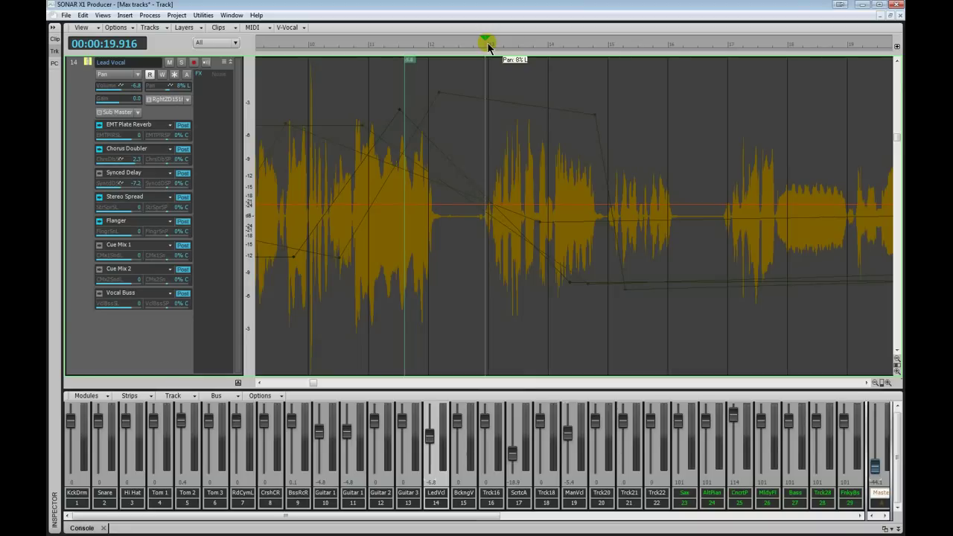
Select a time range from the playhead and pan it hard right to 96% R.
{"action": "left_click_drag", "start_coordinate": [488, 44], "coordinate": [644, 43]}
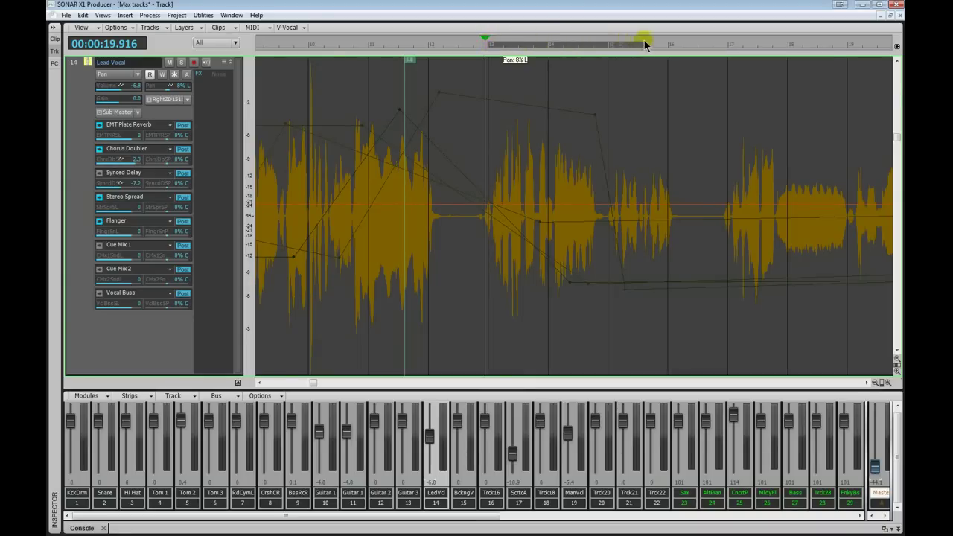
{"action": "left_click_drag", "start_coordinate": [712, 42], "coordinate": [729, 43]}
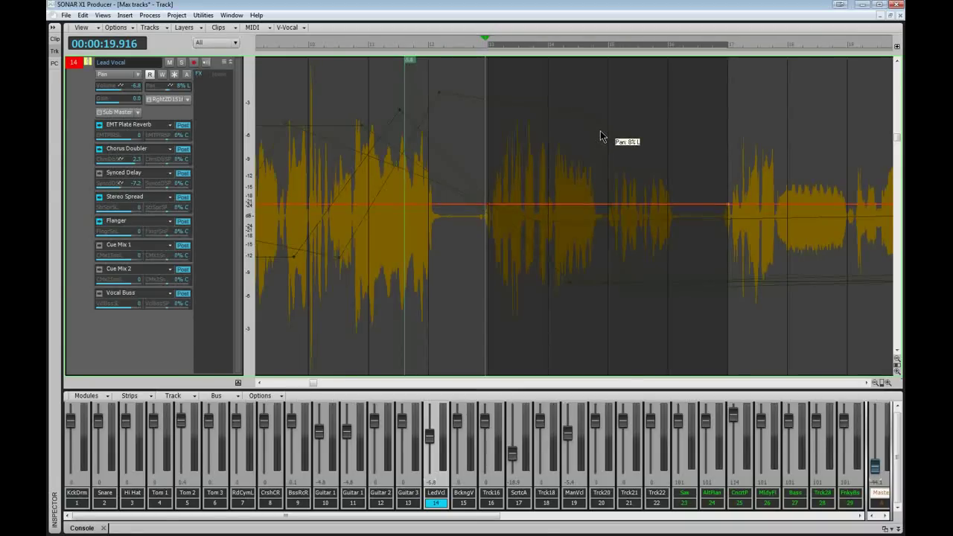
{"action": "left_click_drag", "start_coordinate": [603, 141], "coordinate": [598, 298]}
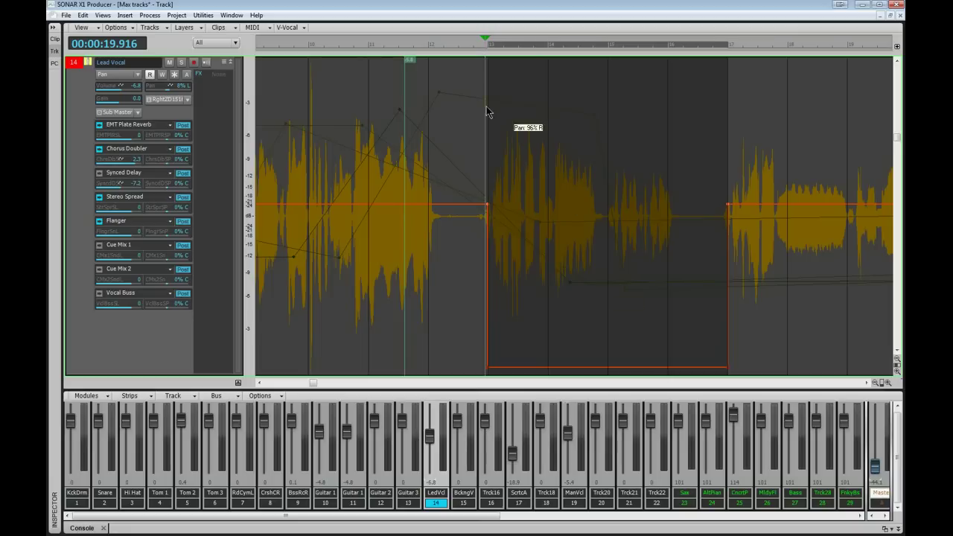
Pan an earlier time range partly right, then clear the selection.
{"action": "left_click_drag", "start_coordinate": [428, 45], "coordinate": [322, 51]}
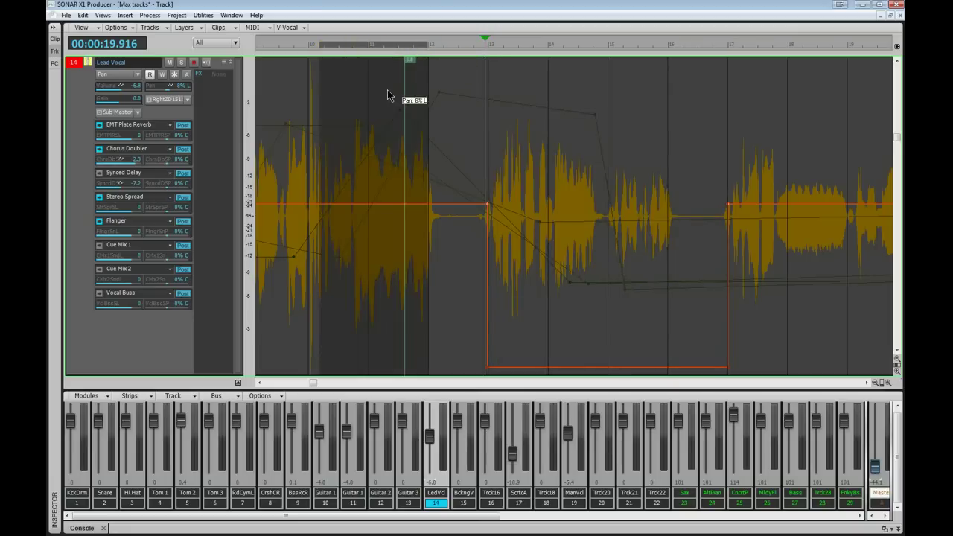
{"action": "left_click_drag", "start_coordinate": [386, 90], "coordinate": [396, 162]}
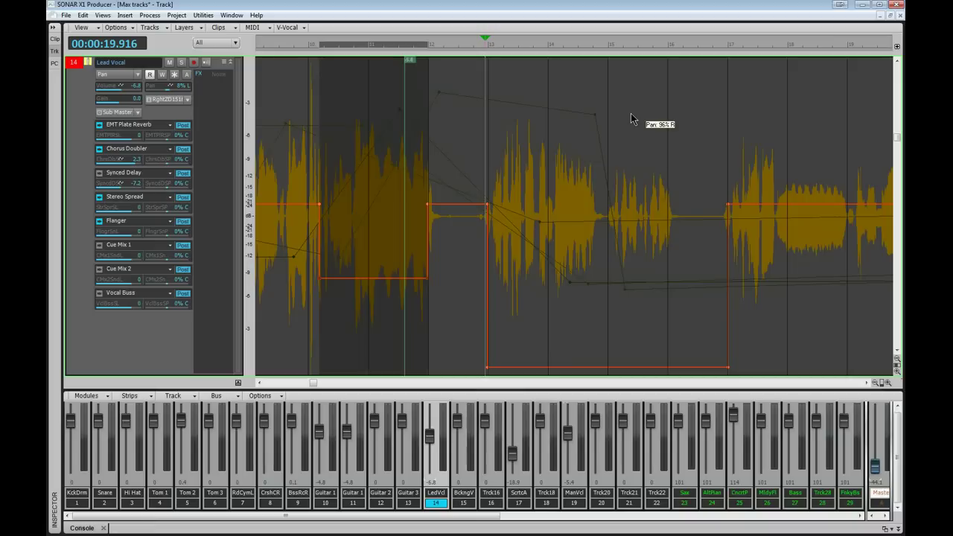
{"action": "left_click", "coordinate": [597, 91]}
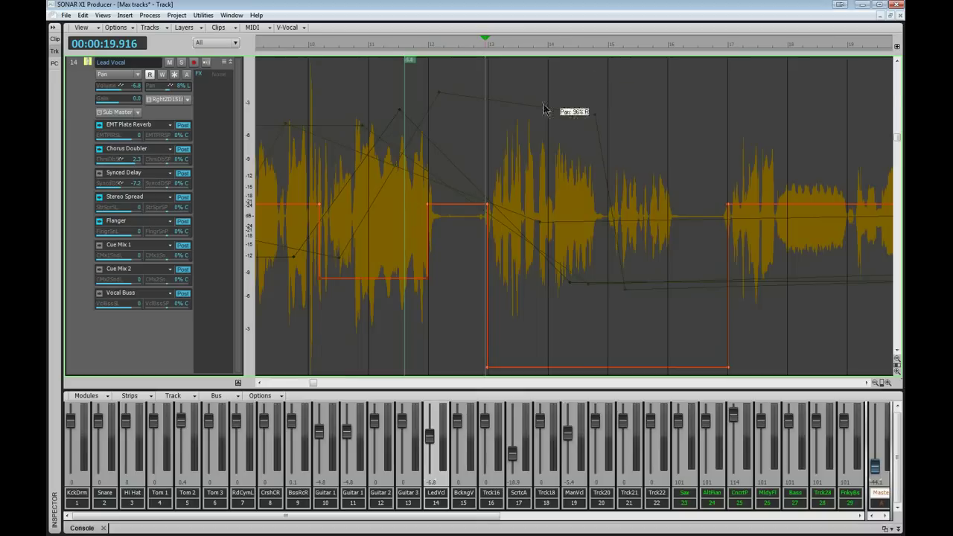
Drag the Lead Vocal Volume envelope down from -6.8 to -9.1, then reselect the clip.
{"action": "left_click", "coordinate": [445, 157]}
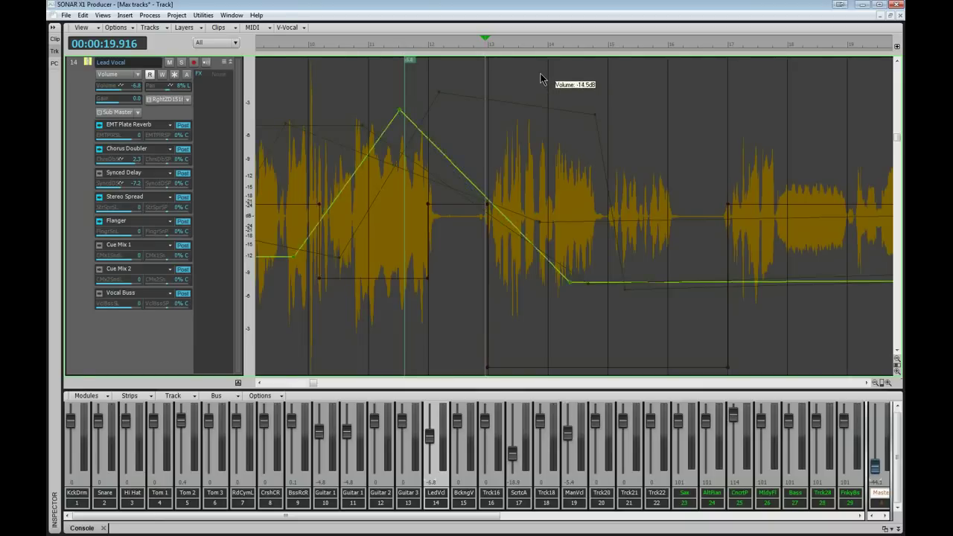
{"action": "left_click_drag", "start_coordinate": [540, 79], "coordinate": [531, 104]}
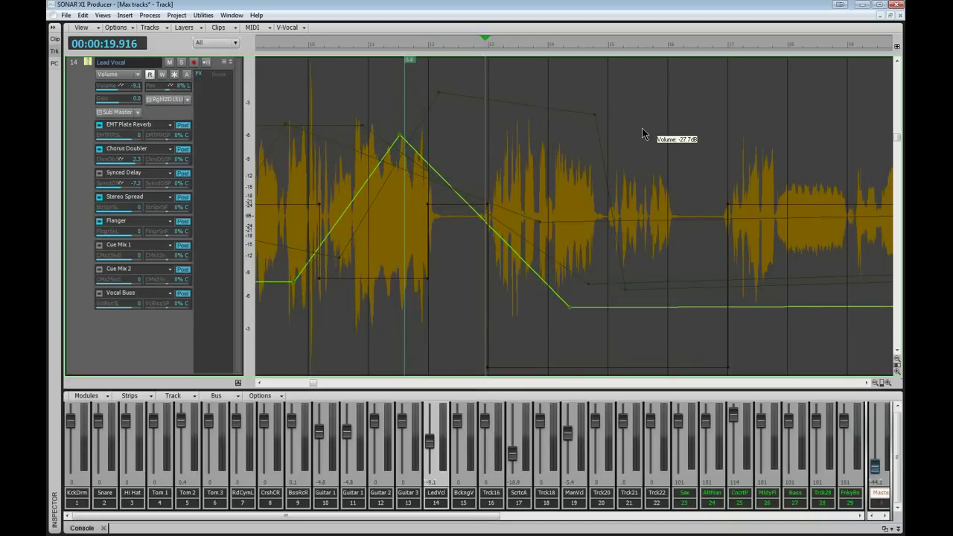
{"action": "left_click", "coordinate": [563, 117]}
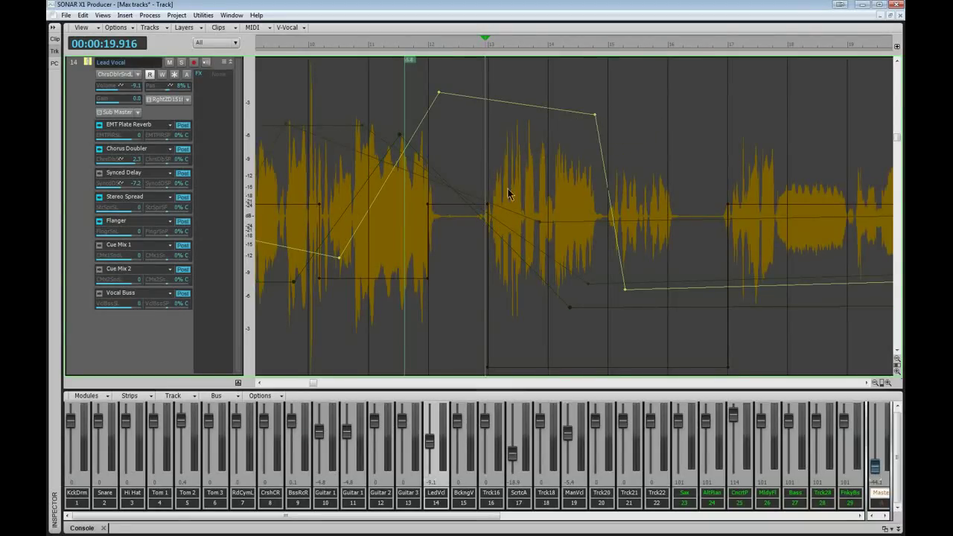
{"action": "left_click", "coordinate": [640, 145]}
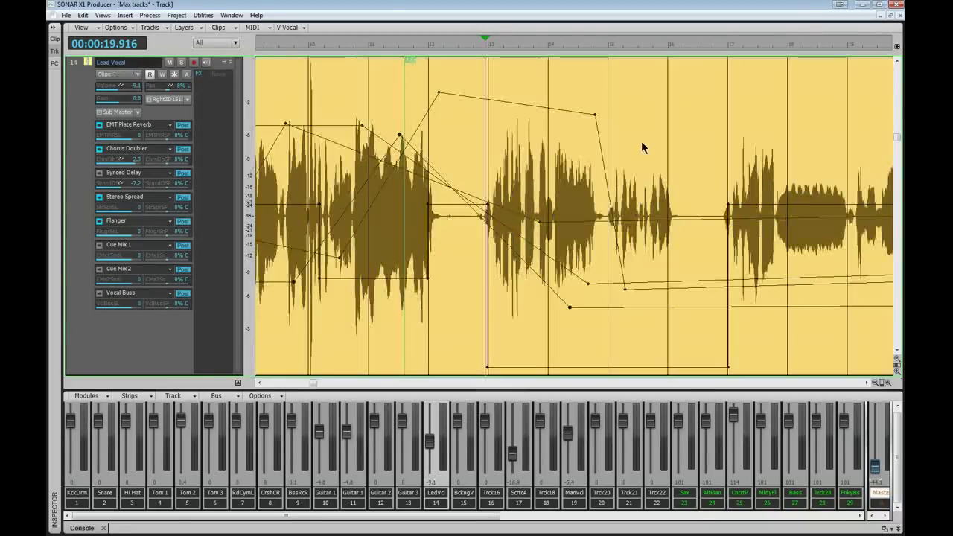